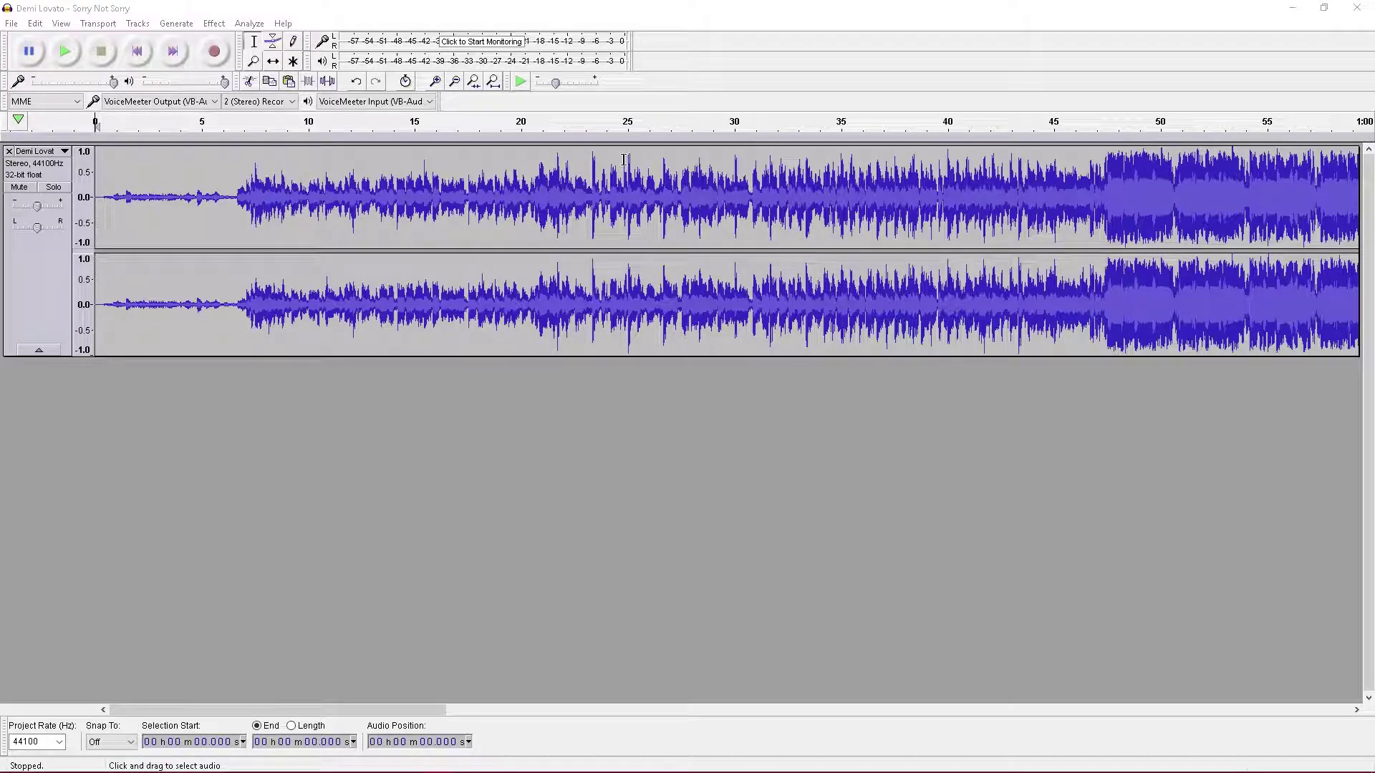
pyautogui.click(623, 161)
pyautogui.press('space')
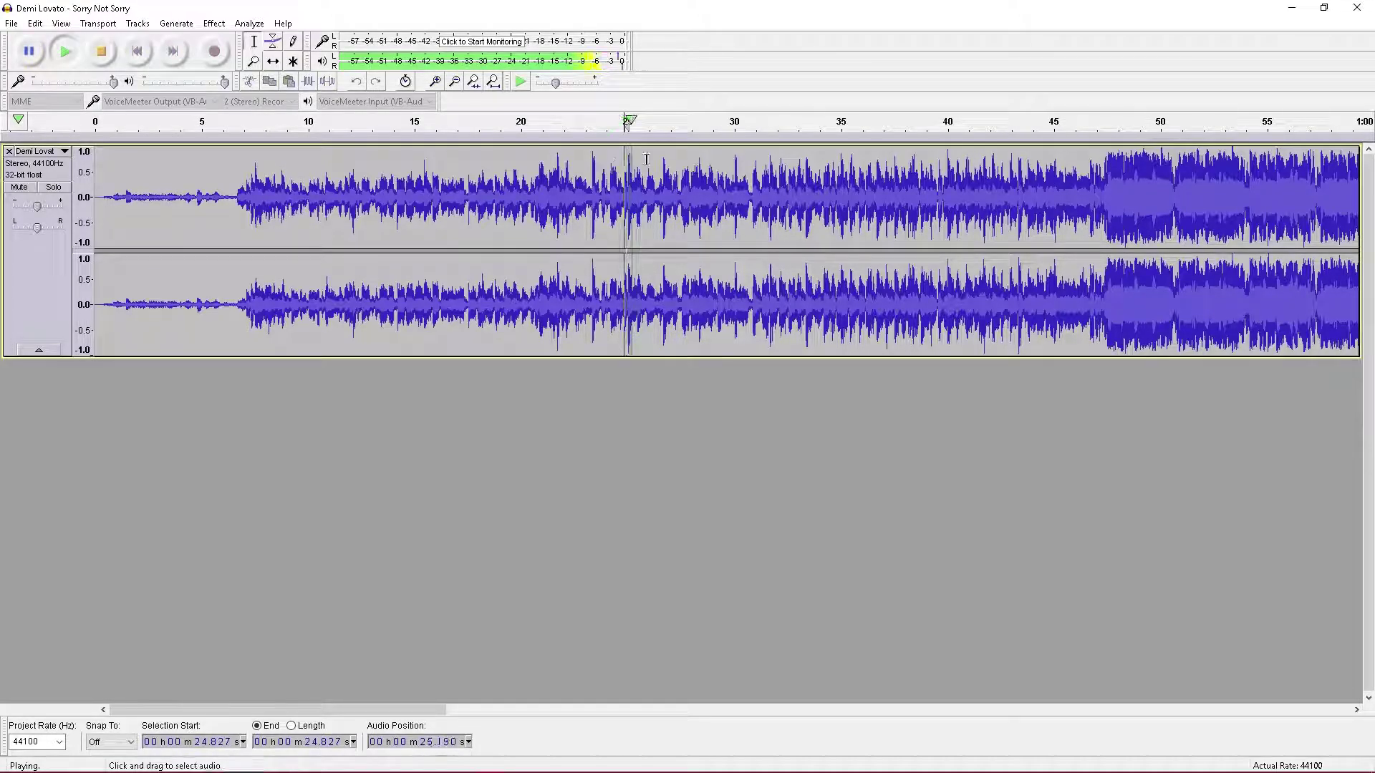
pyautogui.scroll(-1, 623, 161)
pyautogui.click(399, 193)
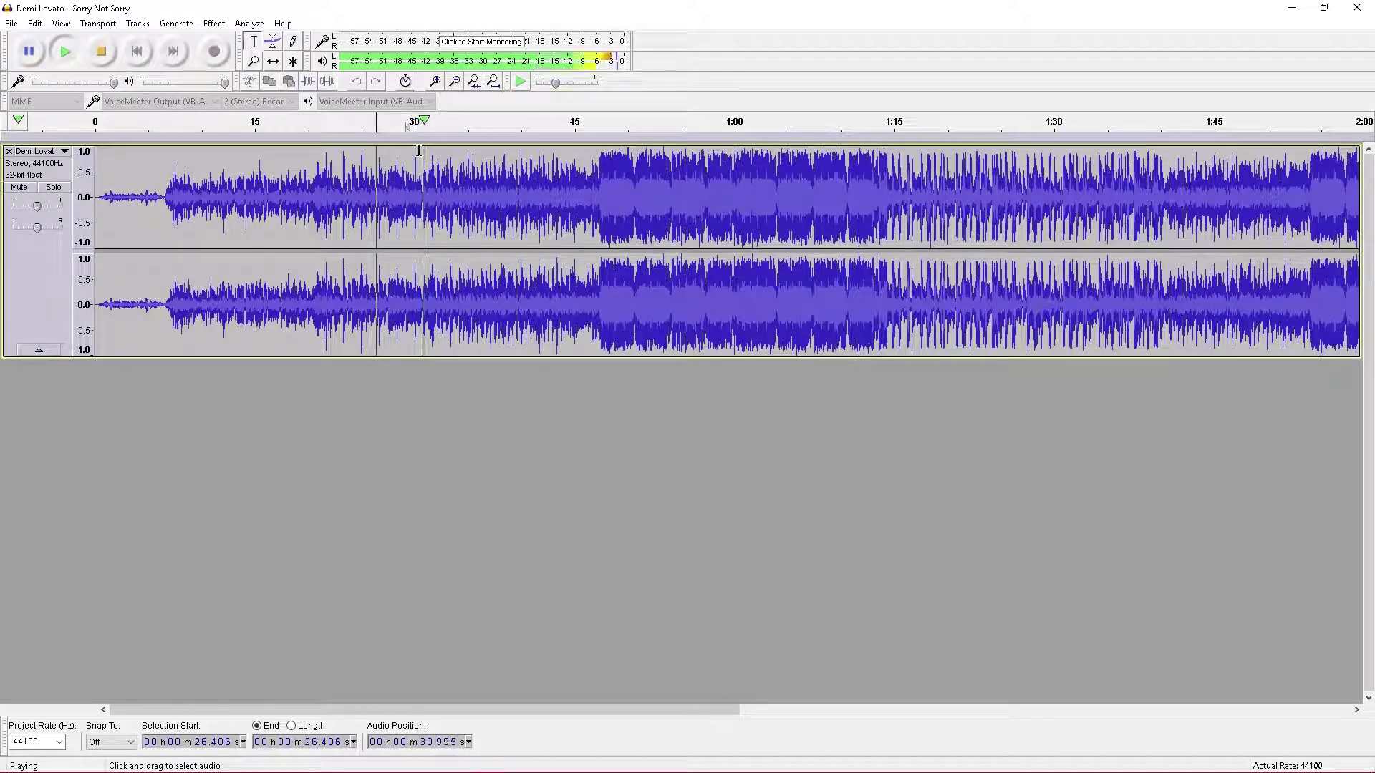
pyautogui.scroll(2, 433, 163)
pyautogui.scroll(1, 537, 194)
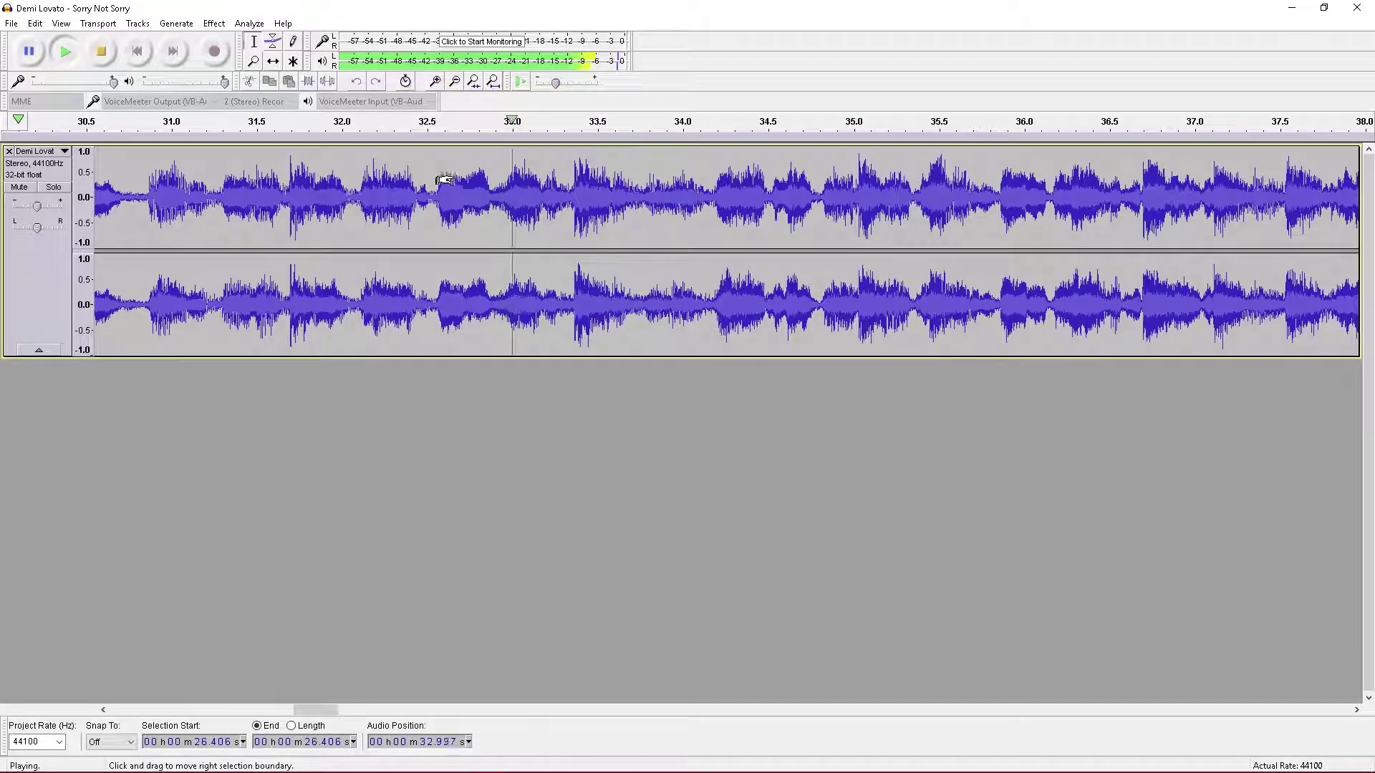
pyautogui.scroll(-1, 828, 197)
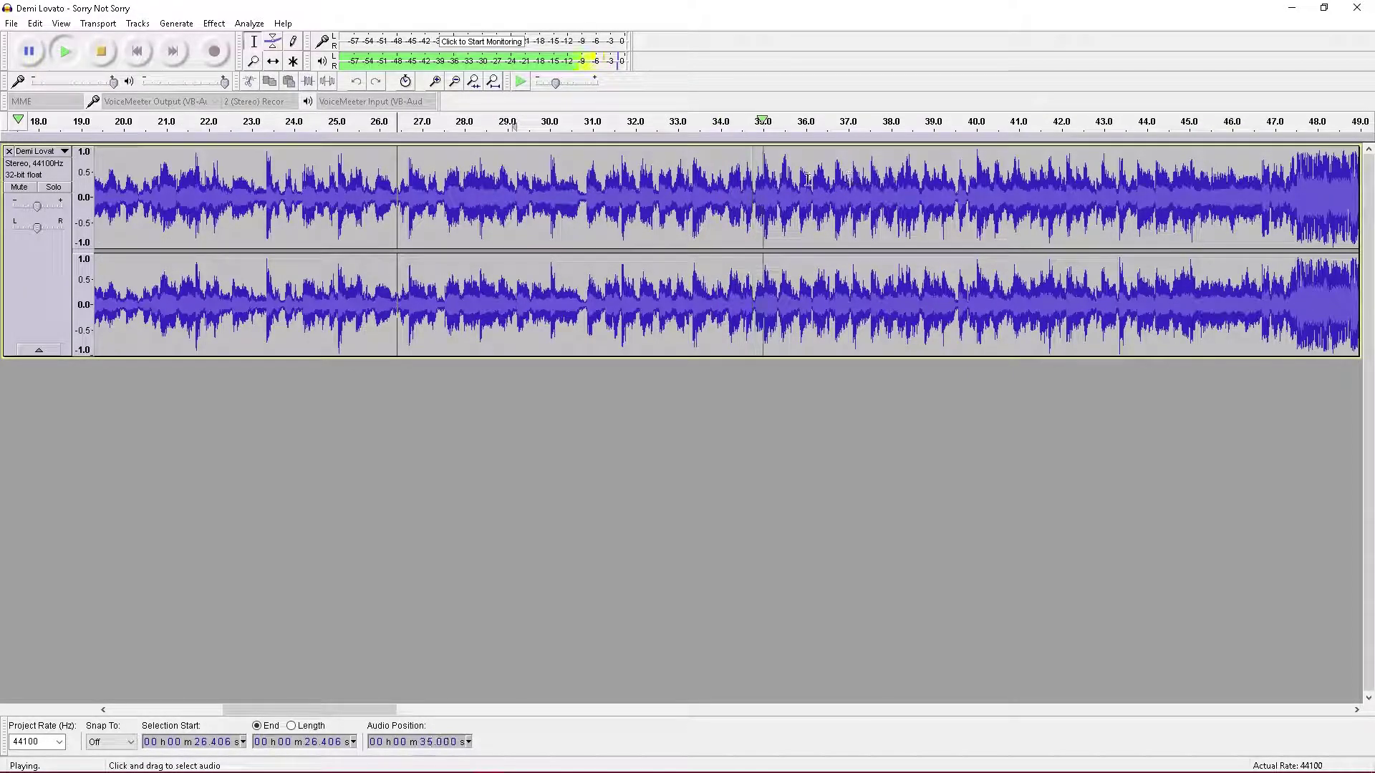
pyautogui.press('space')
pyautogui.scroll(2, 776, 187)
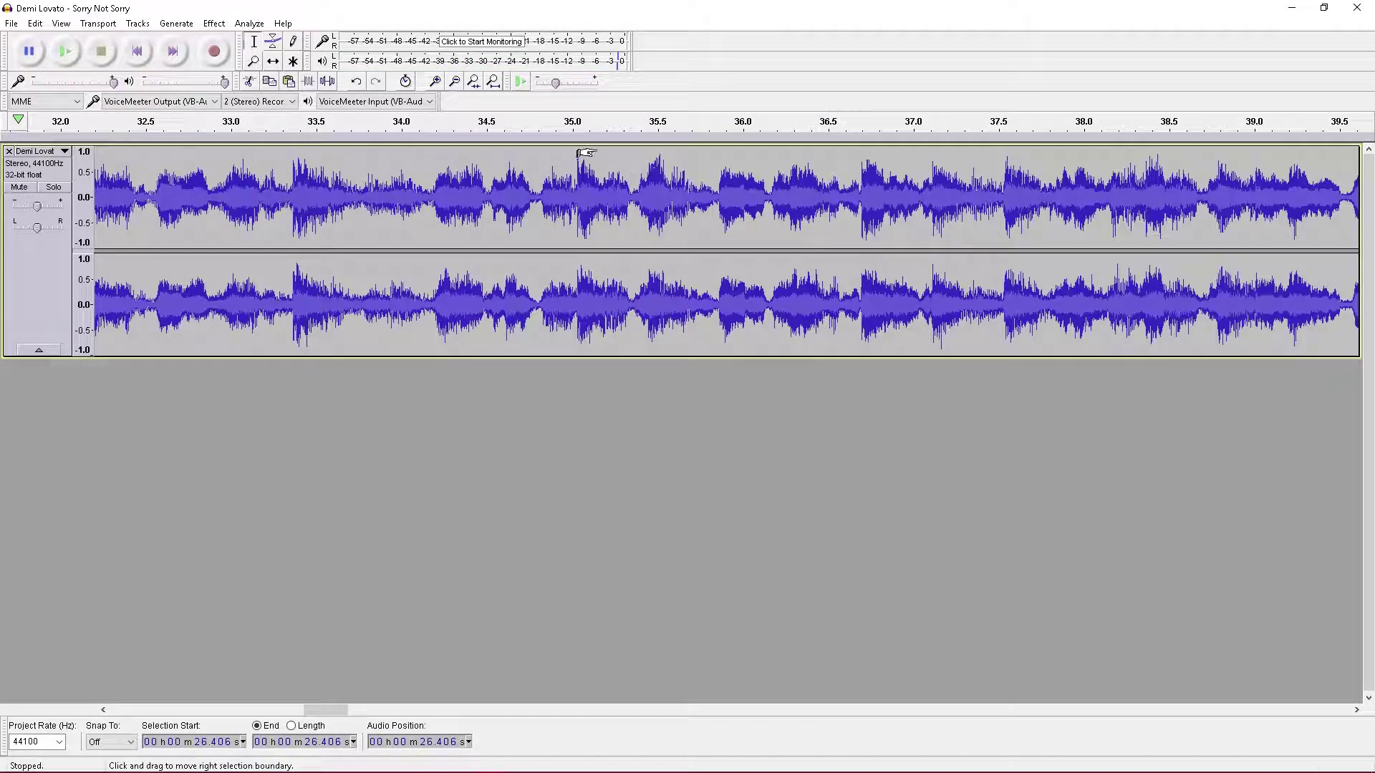
pyautogui.click(599, 125)
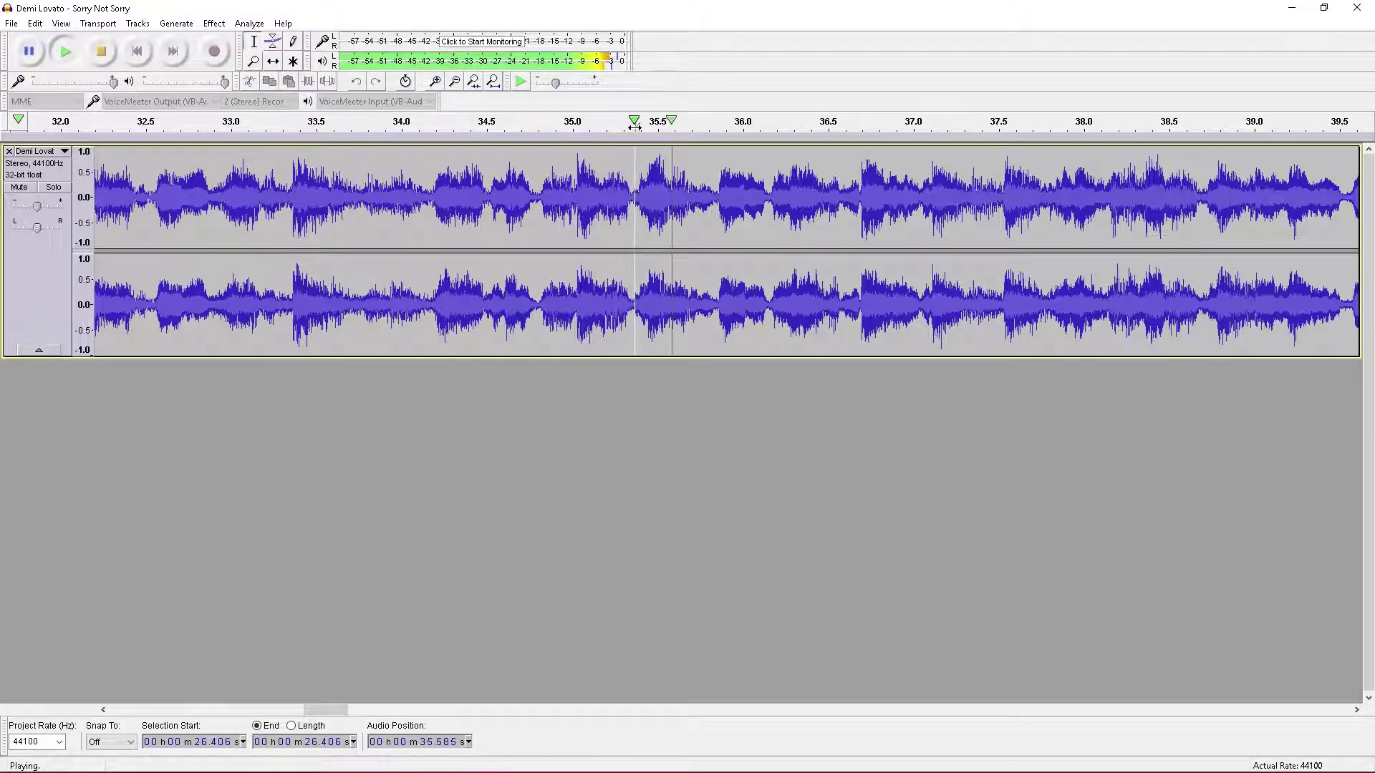
pyautogui.press('space')
pyautogui.press('space')
pyautogui.press('space')
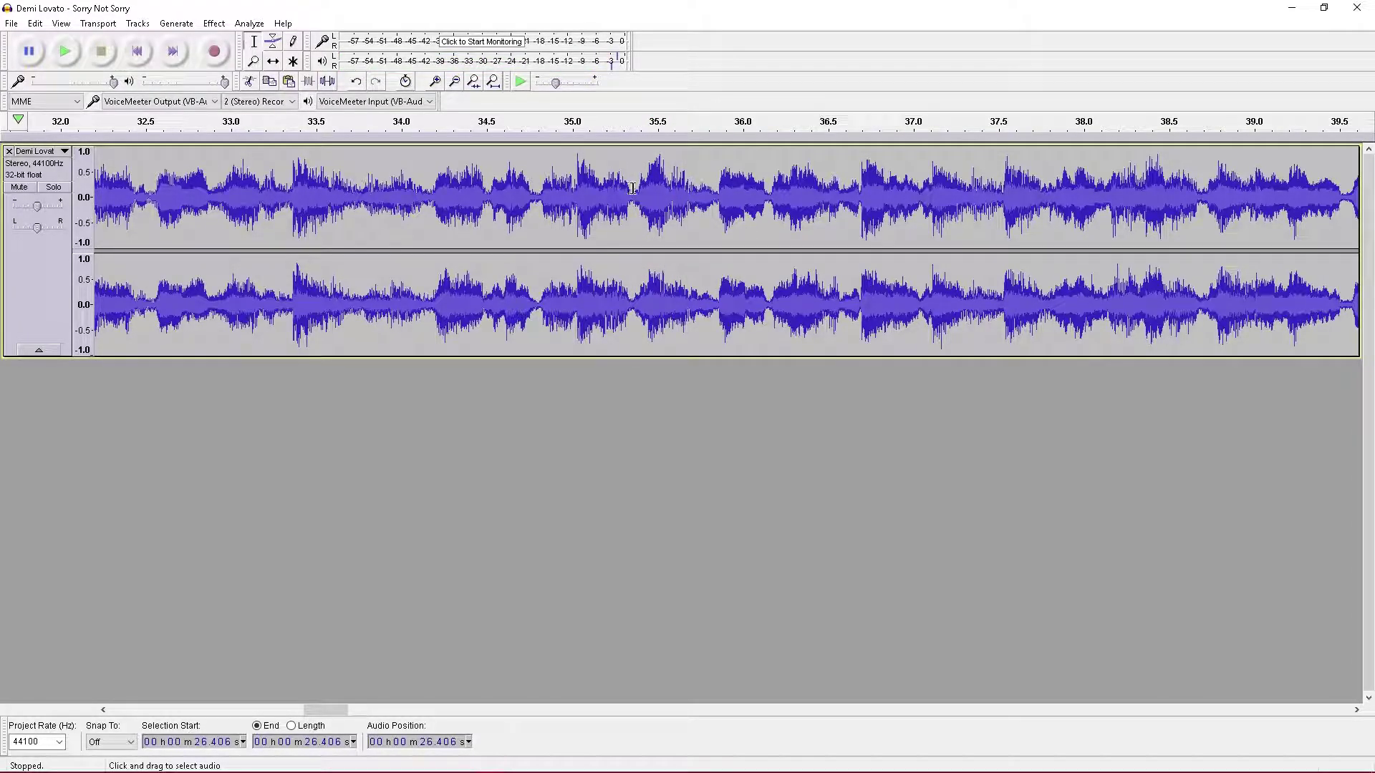
# - Reverse the word at about 35.4–35.7 seconds, check it, and resume playback near 37 seconds
pyautogui.moveTo(632, 189); pyautogui.dragTo(692, 200)
pyautogui.press('space')
pyautogui.press('space')
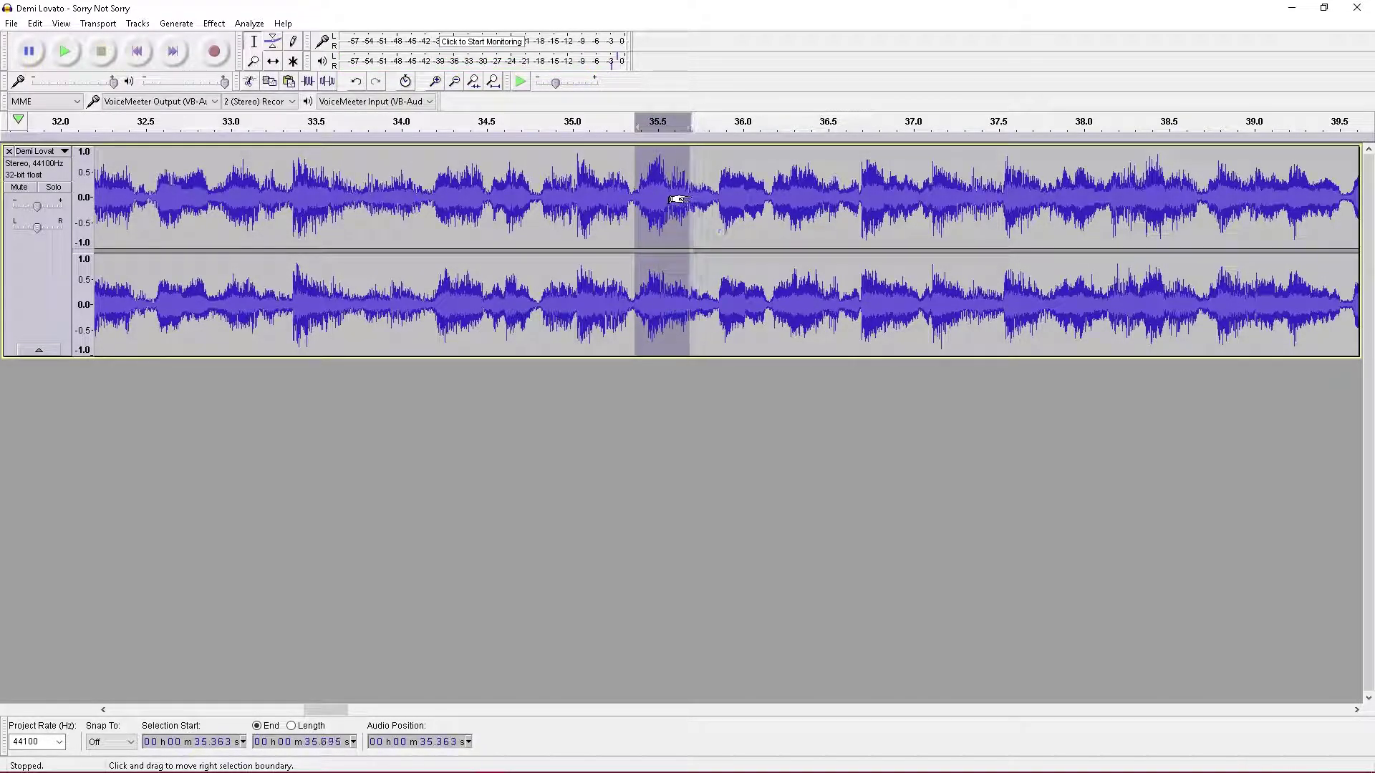
pyautogui.press('space')
pyautogui.press('space')
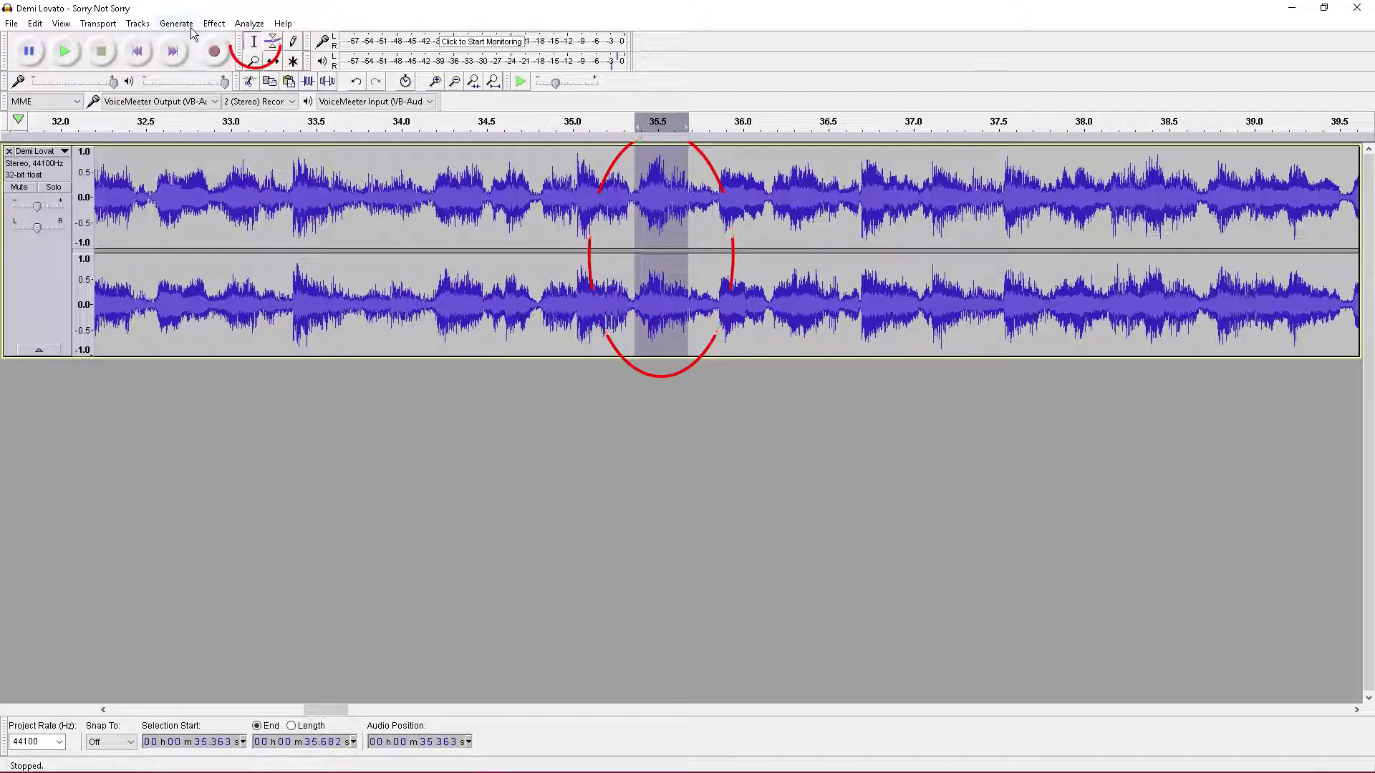
pyautogui.click(214, 23)
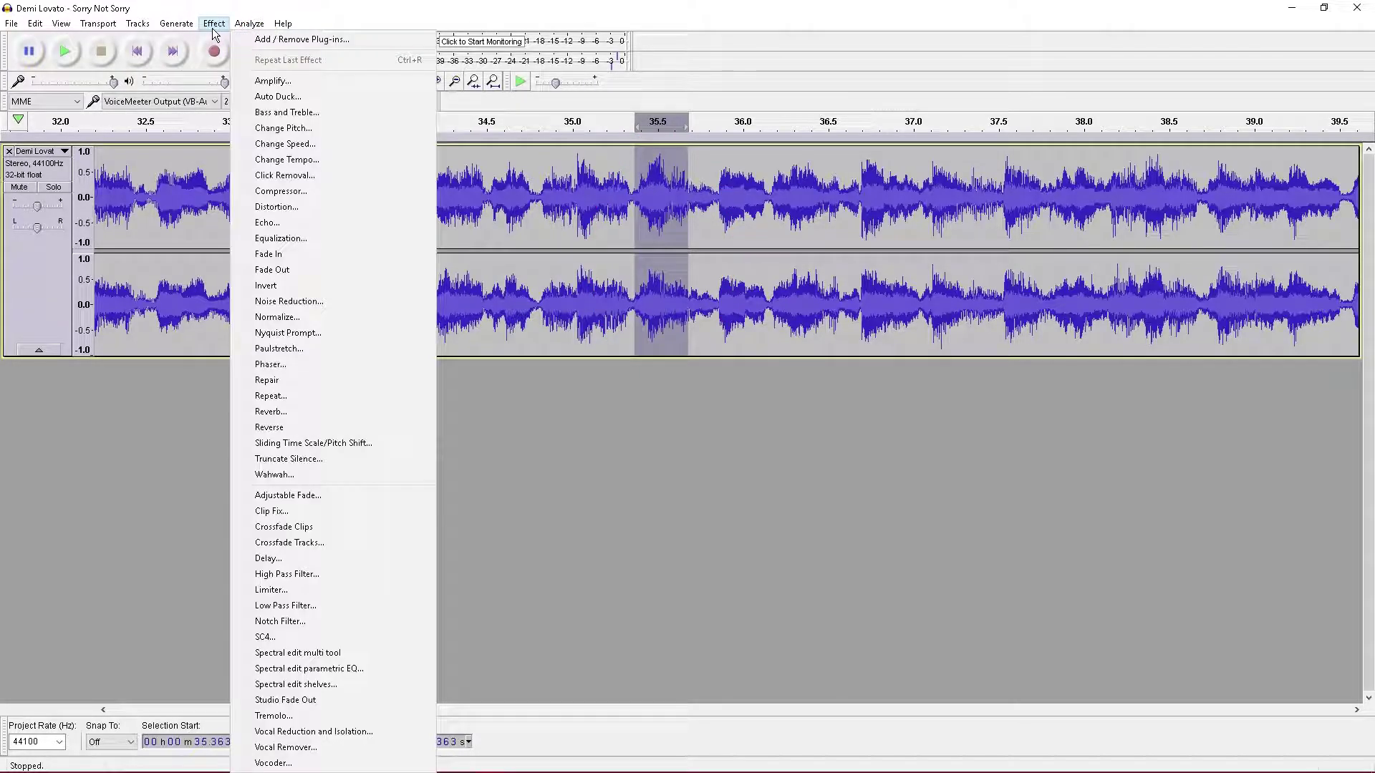
pyautogui.click(321, 426)
pyautogui.press('space')
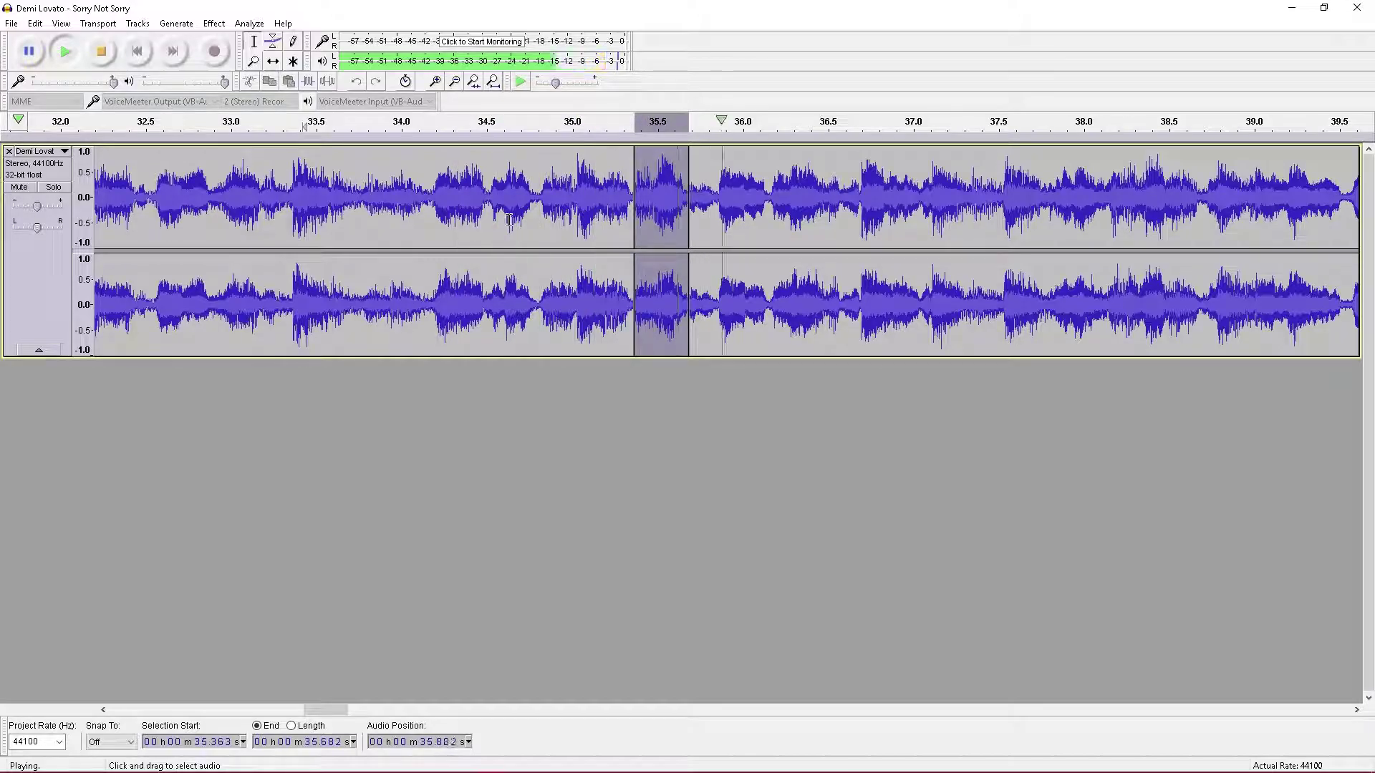
pyautogui.press('space')
pyautogui.scroll(-1, 953, 212)
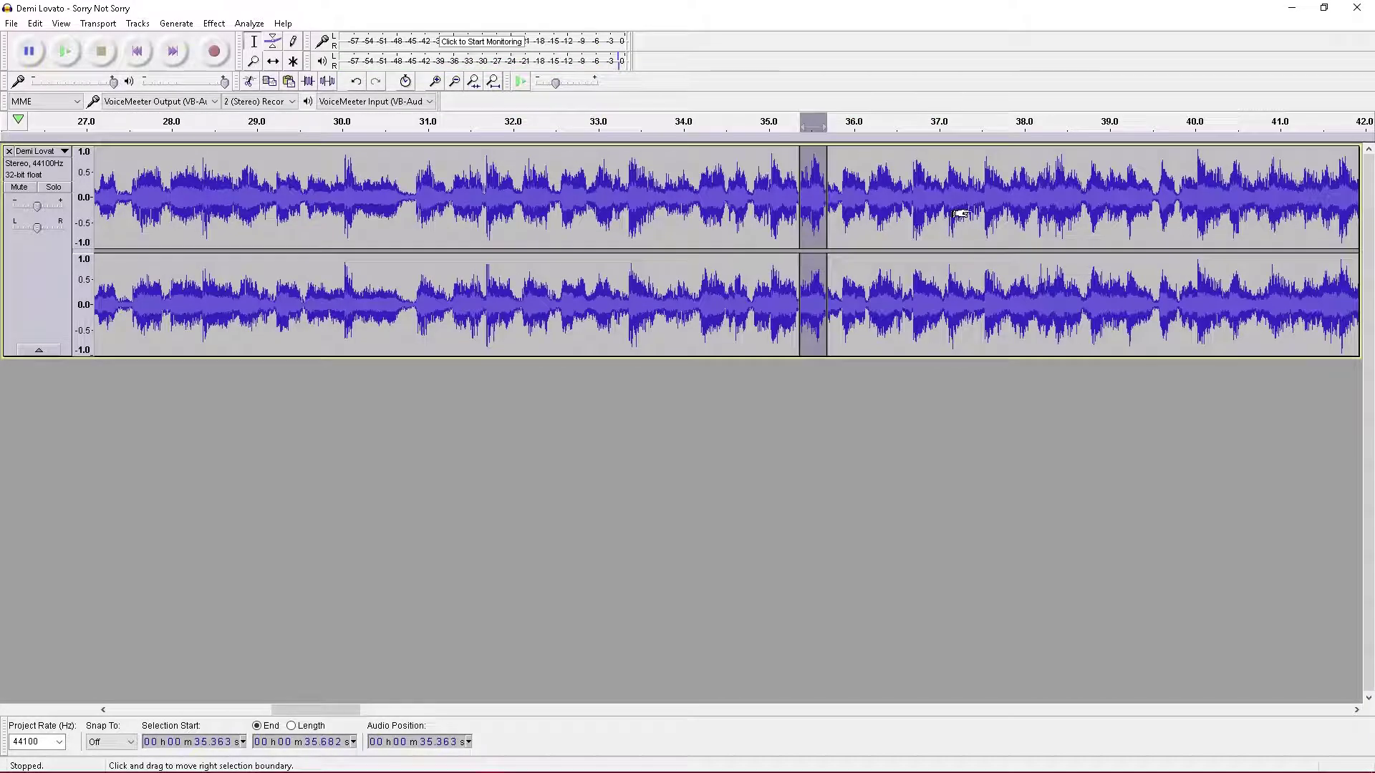
pyautogui.scroll(-1, 952, 211)
pyautogui.scroll(-2, 1150, 212)
pyautogui.scroll(2, 1160, 212)
pyautogui.scroll(1, 600, 154)
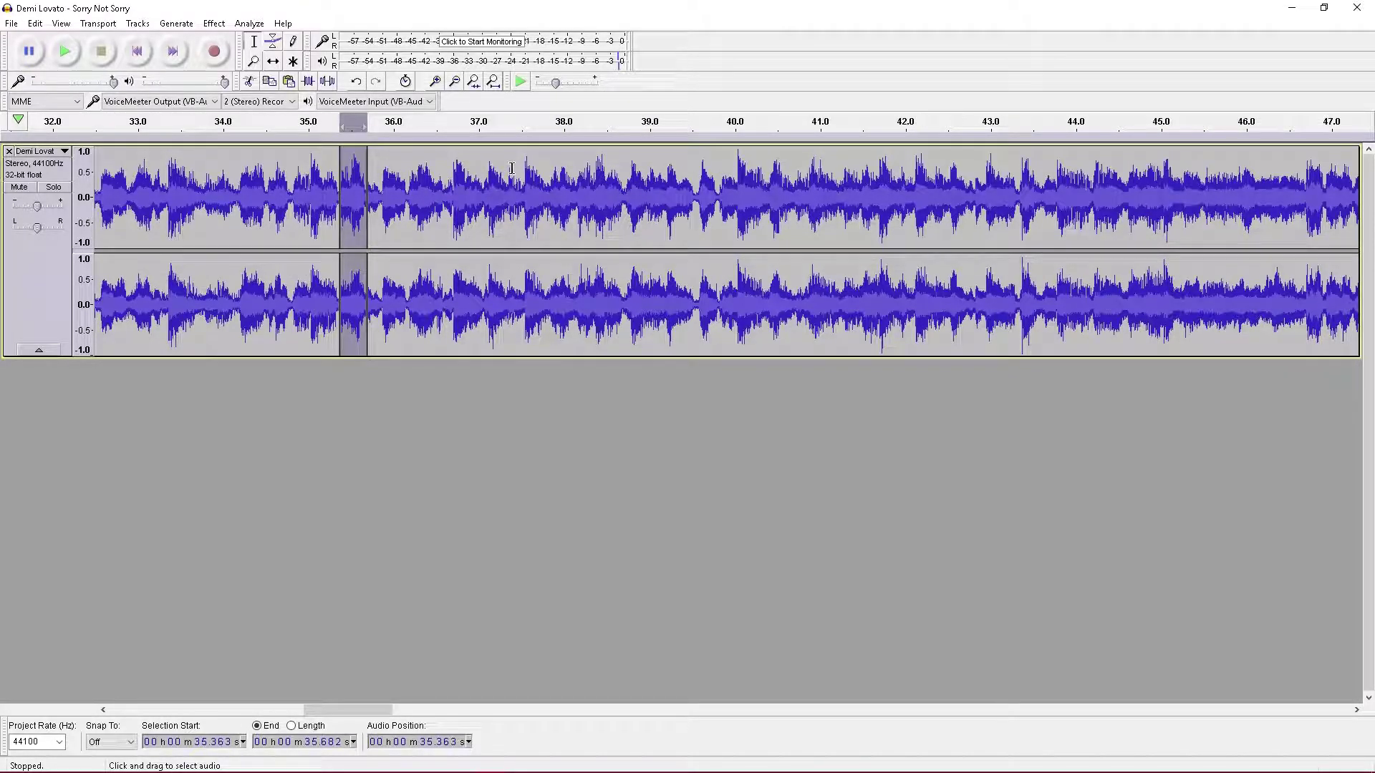
pyautogui.click(503, 137)
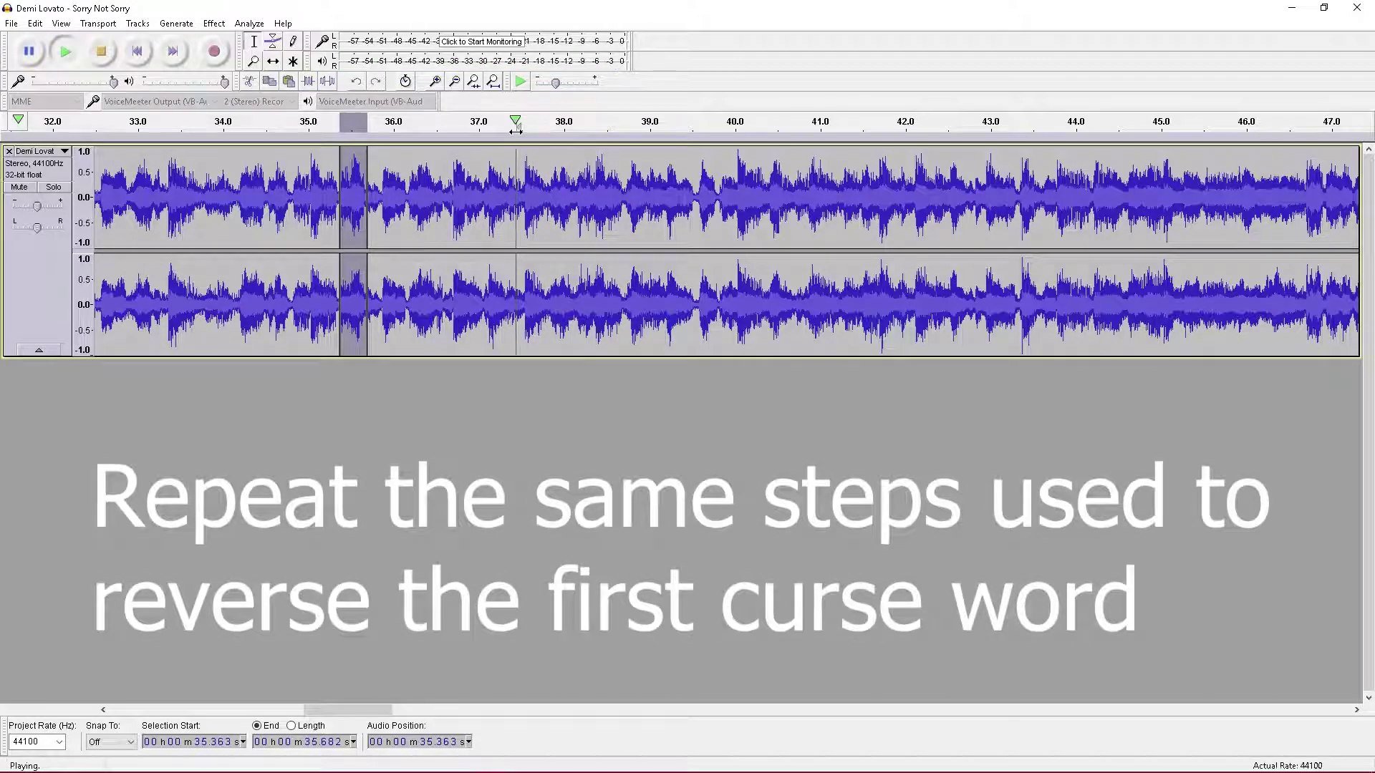
# - Select the second word, about 37.52–37.94 seconds, and preview it
pyautogui.press('space')
pyautogui.scroll(1, 502, 130)
pyautogui.scroll(1, 501, 130)
pyautogui.click(501, 120)
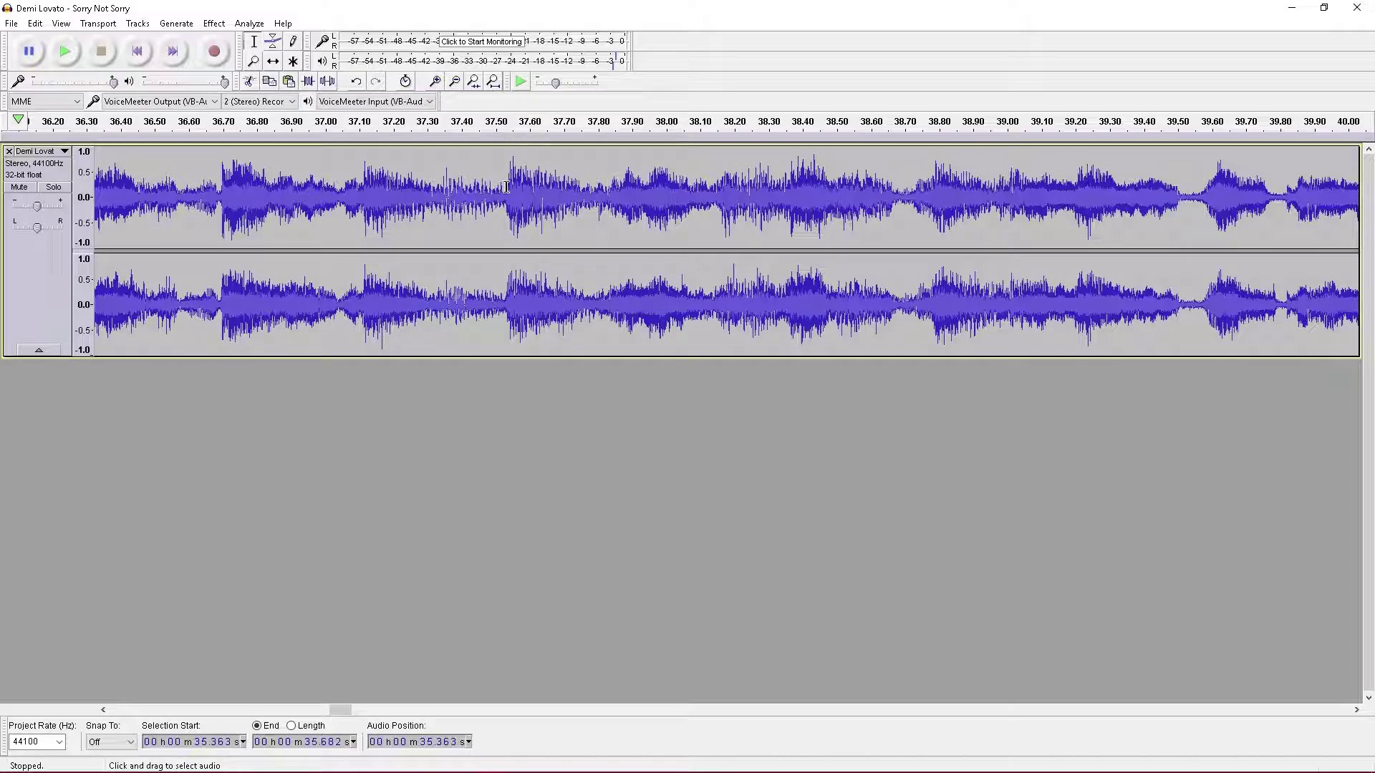
pyautogui.moveTo(504, 194); pyautogui.dragTo(602, 212)
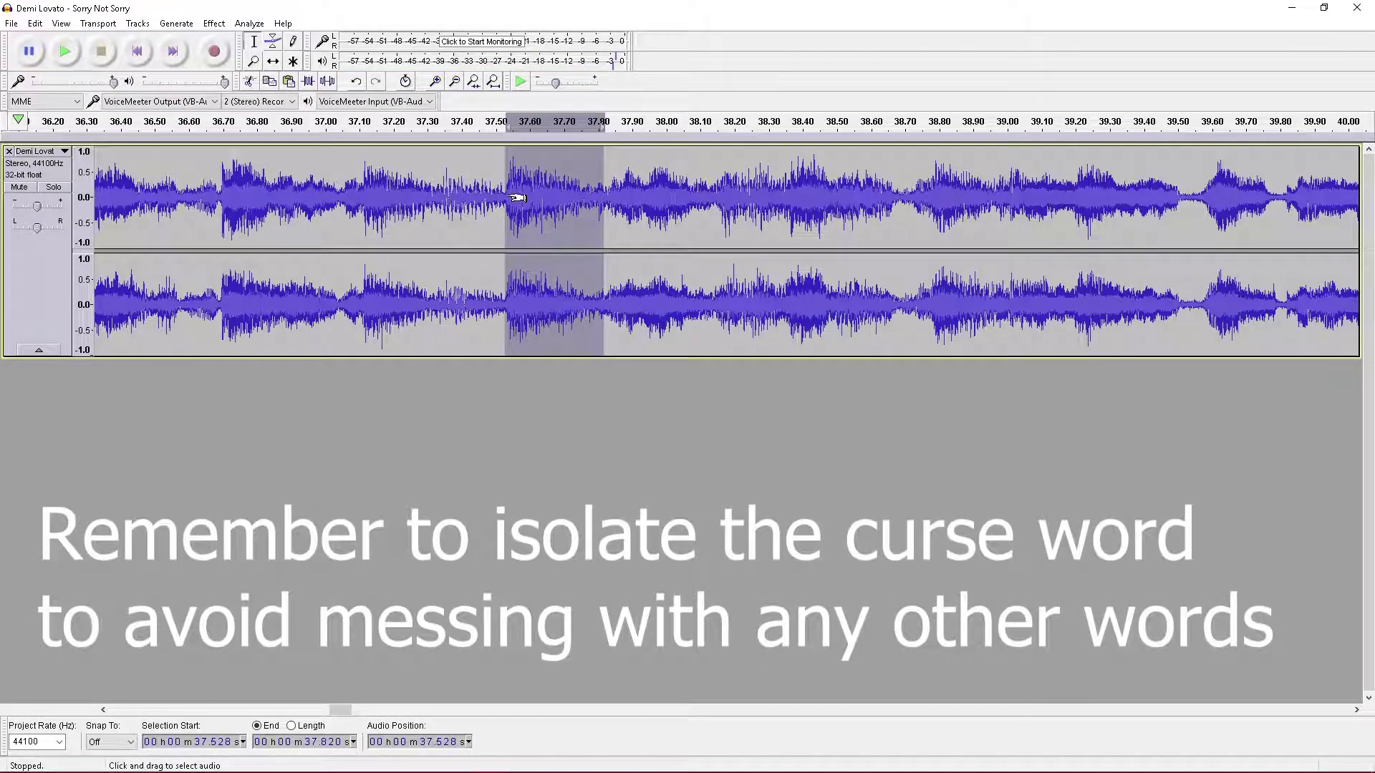
pyautogui.moveTo(507, 198); pyautogui.dragTo(501, 199)
pyautogui.moveTo(604, 198); pyautogui.dragTo(643, 202)
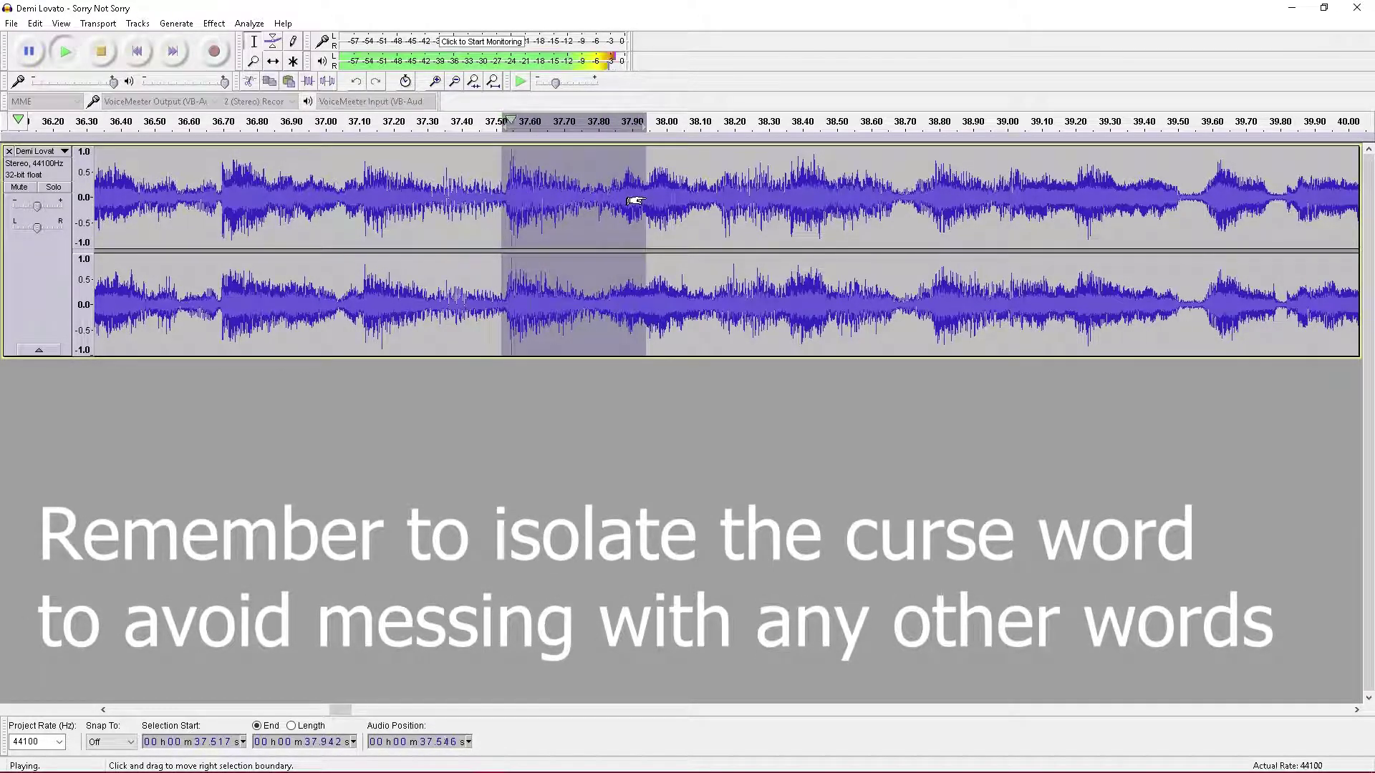
pyautogui.press('space')
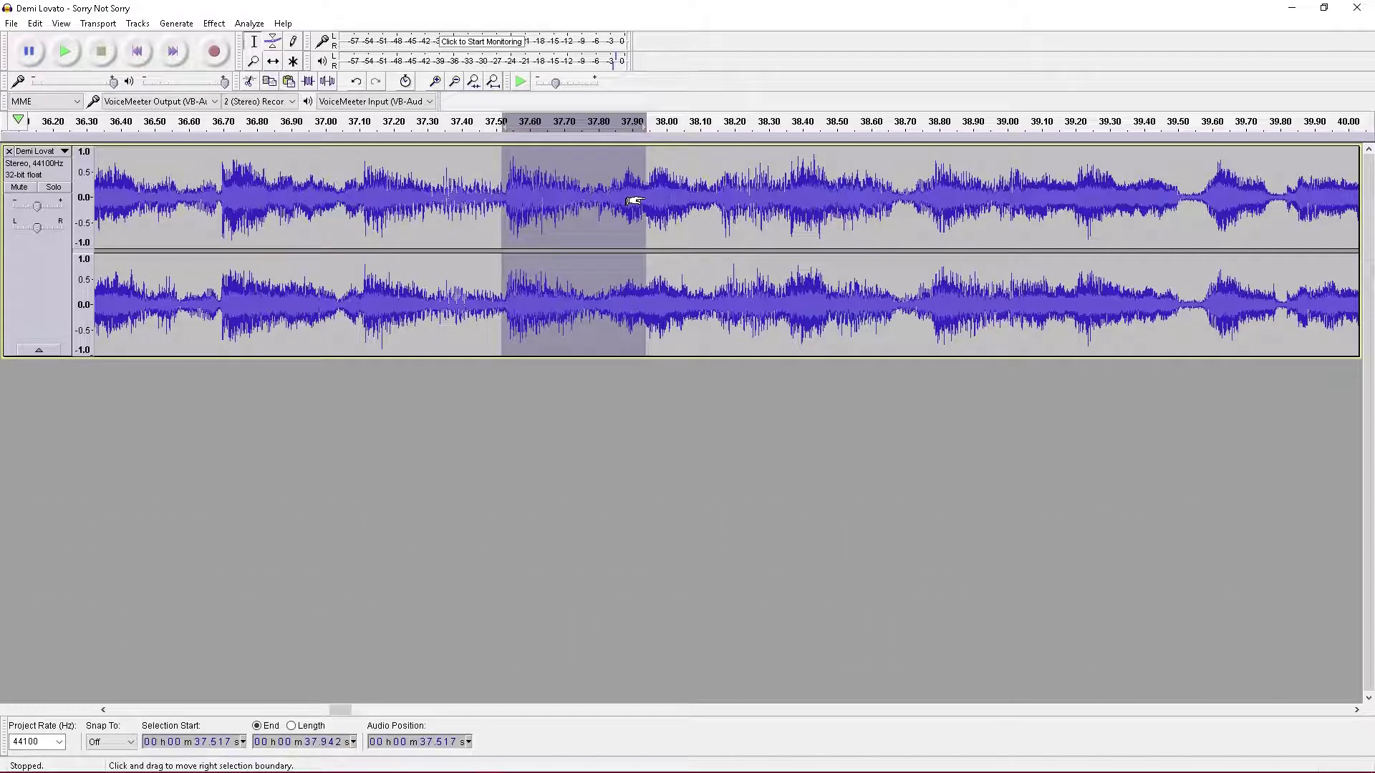
# - Reverse the 37.52–37.94 second word and play it back
pyautogui.click(214, 23)
pyautogui.click(320, 428)
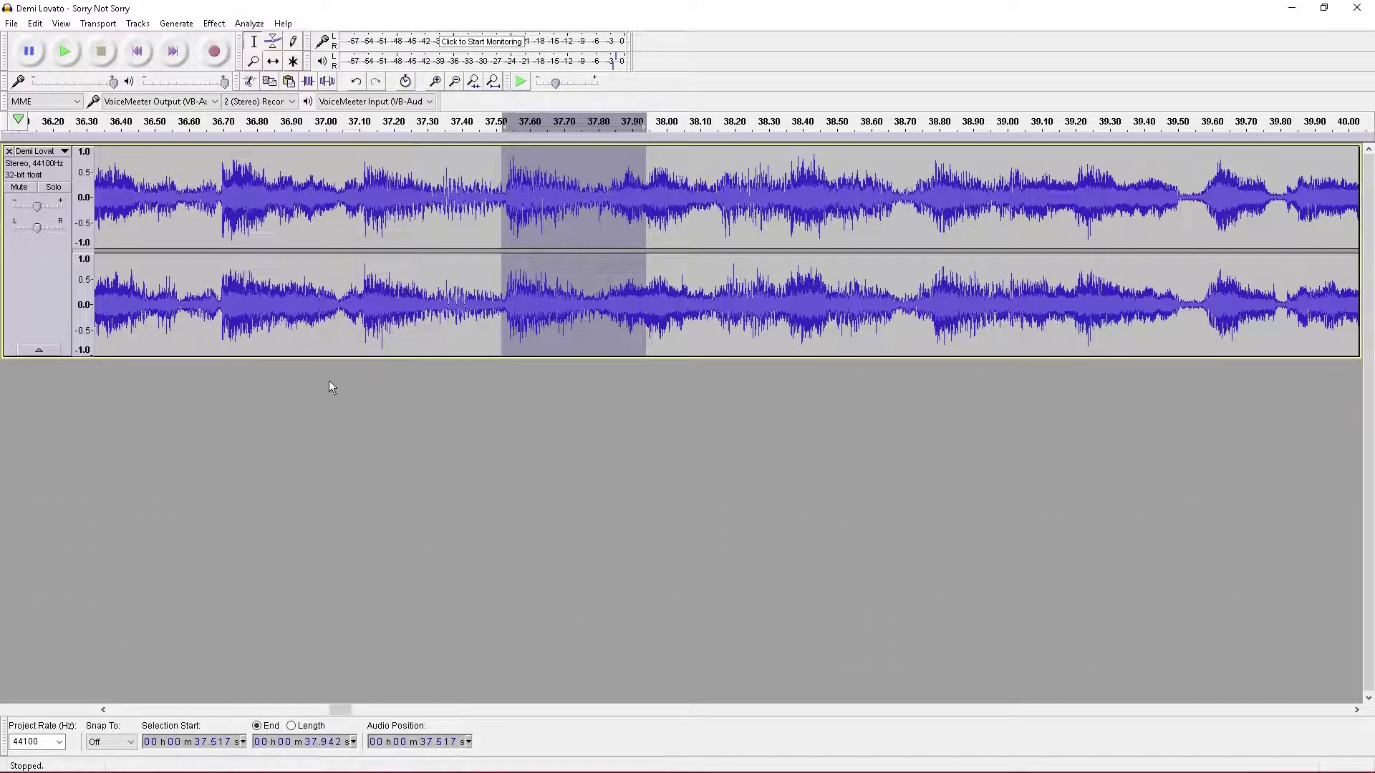
pyautogui.scroll(-2, 329, 381)
pyautogui.click(268, 131)
pyautogui.click(269, 132)
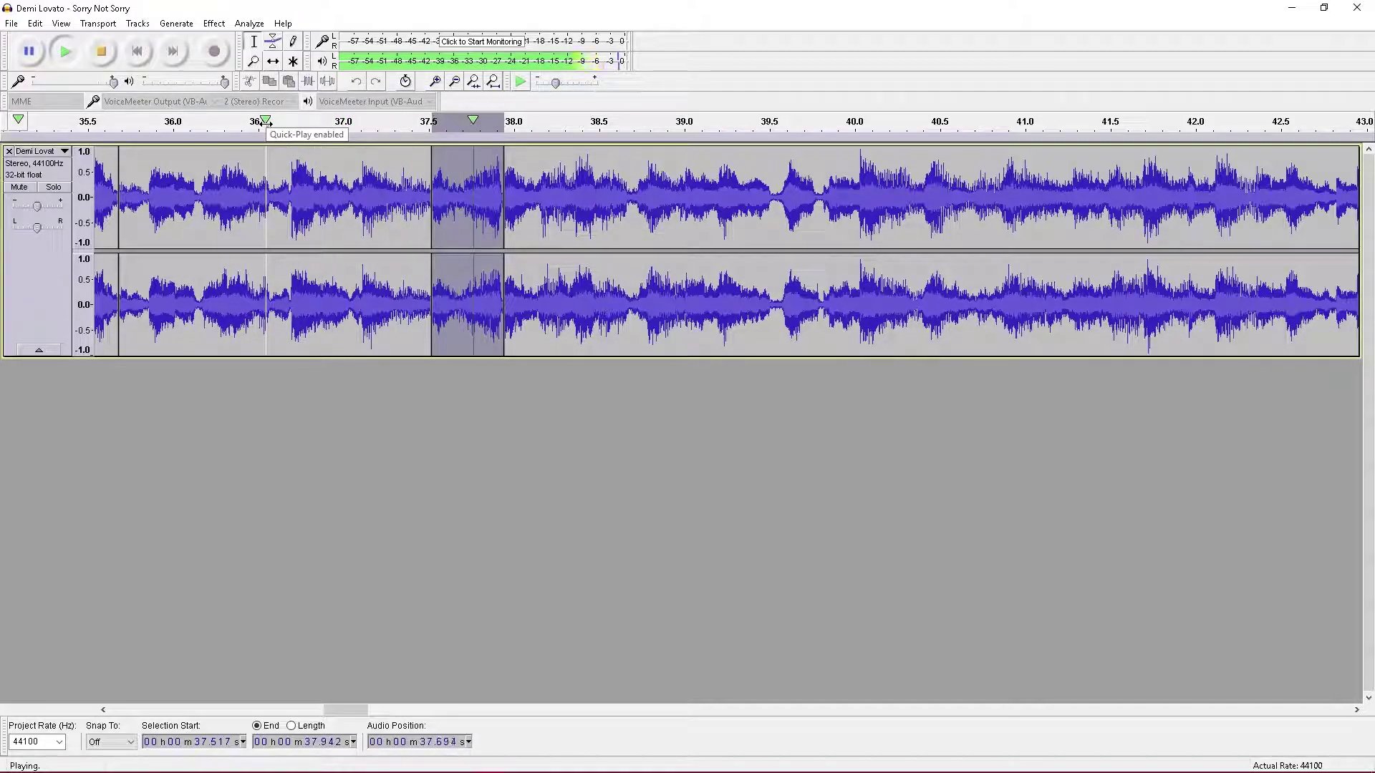
pyautogui.scroll(-2, 417, 167)
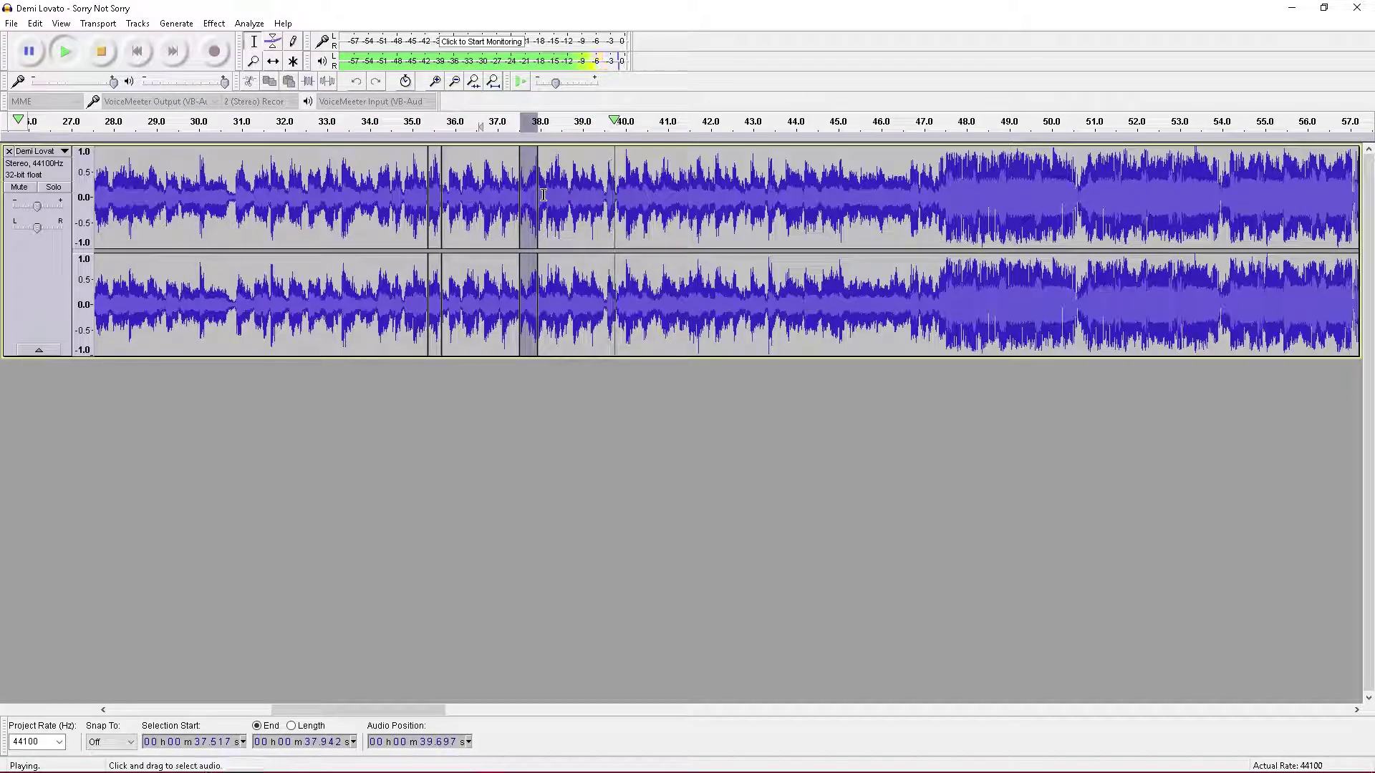
pyautogui.press('space')
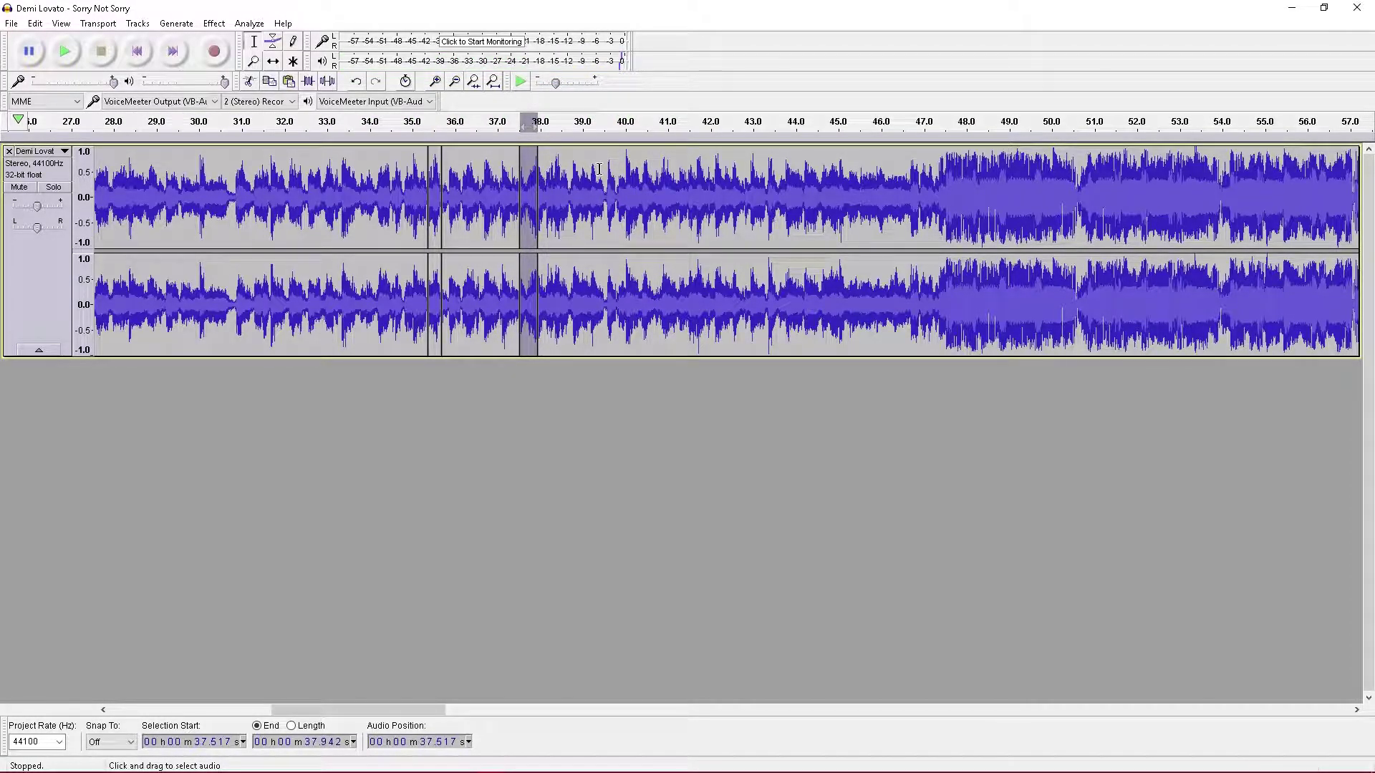